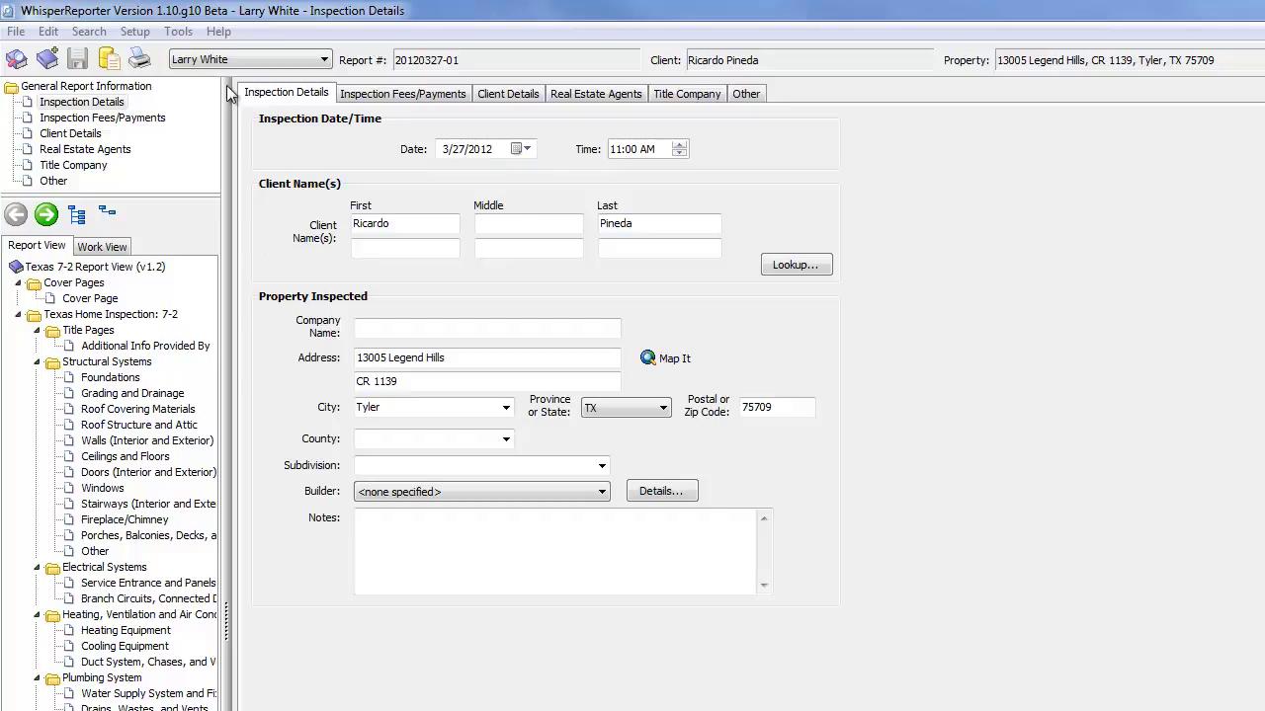
- Open the Data Manager and choose to export data to alternate file formats for import into other applications
left_click(112, 60)
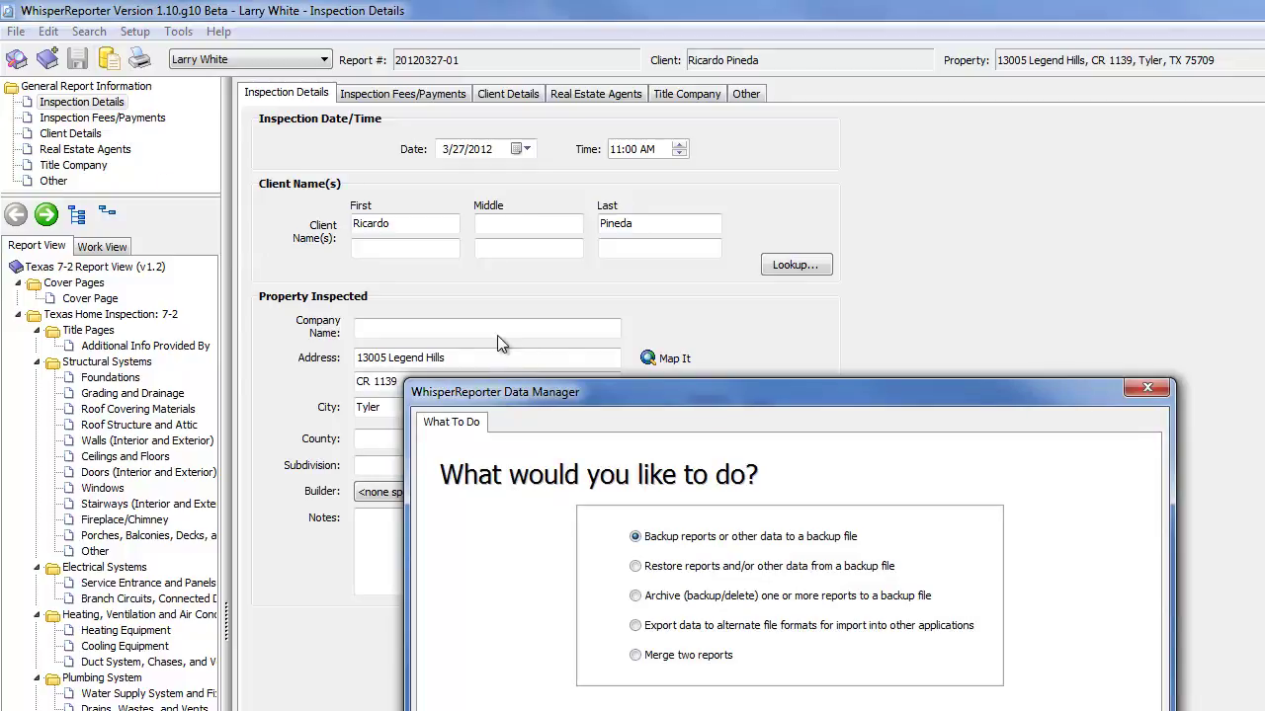
left_click_drag(633, 397, 515, 176)
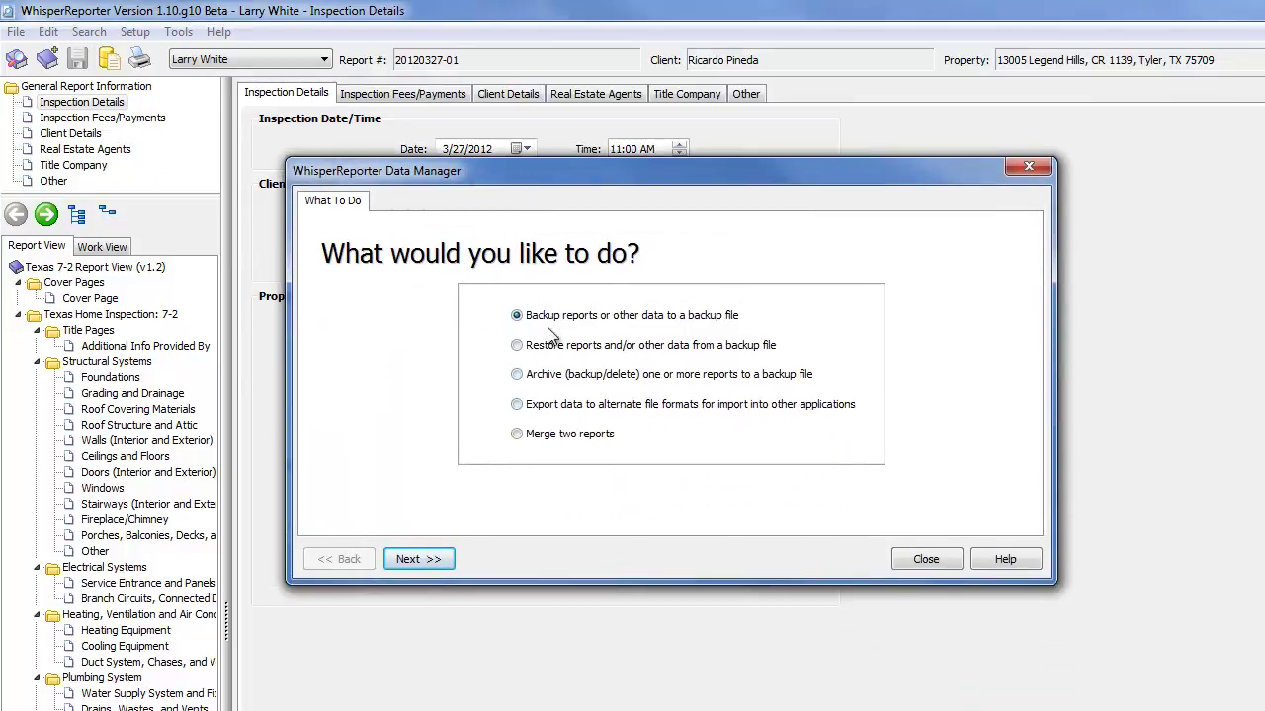
left_click(519, 405)
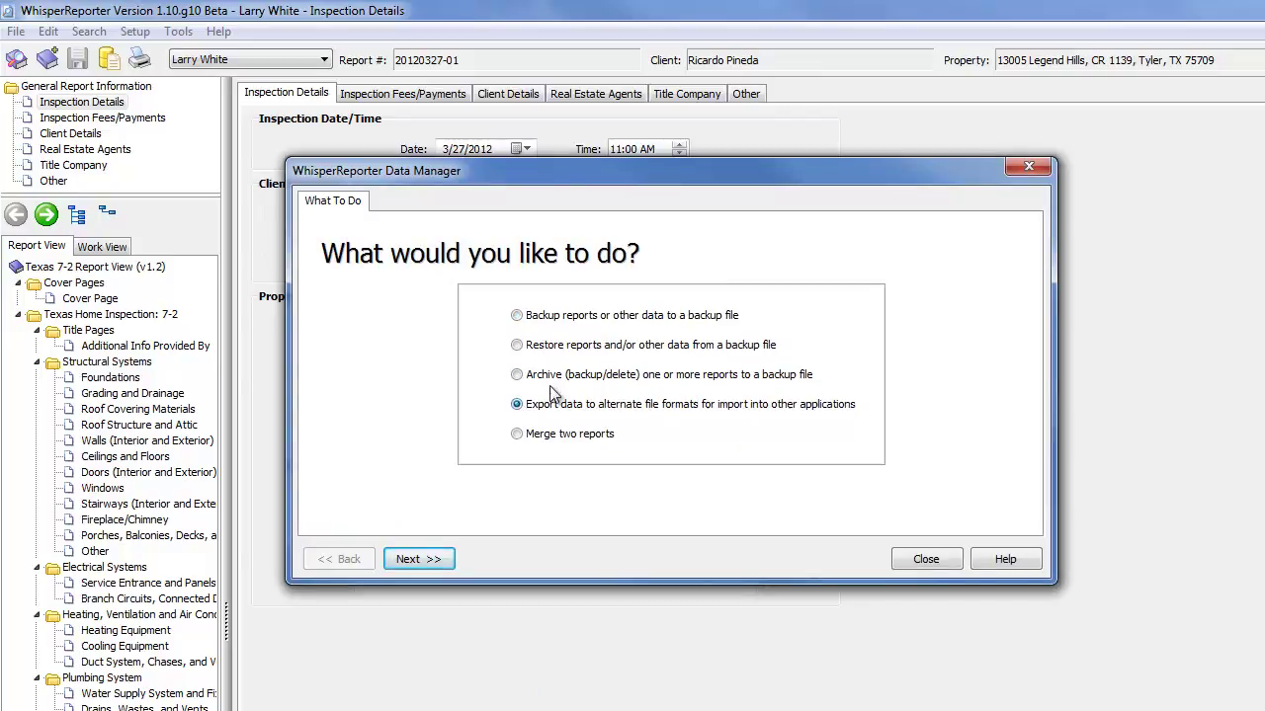
left_click(432, 561)
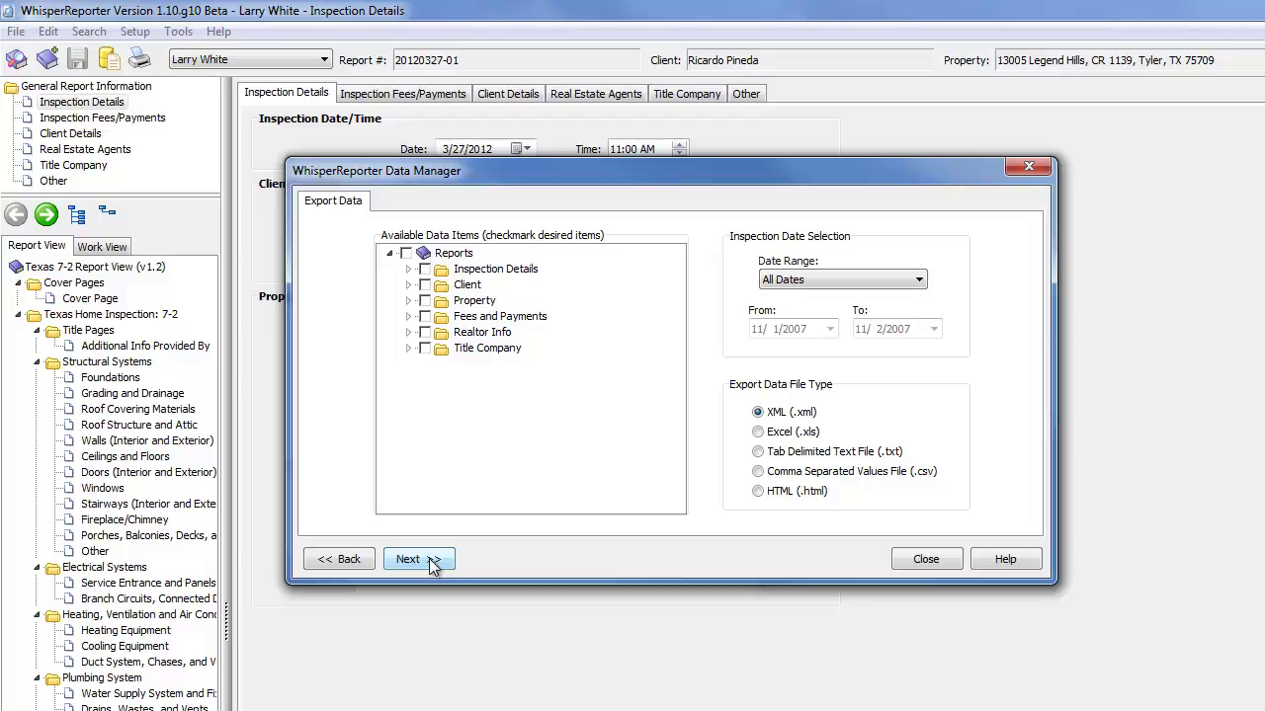
- Include all of the Primary Client name fields in the Client data for export
left_click(408, 284)
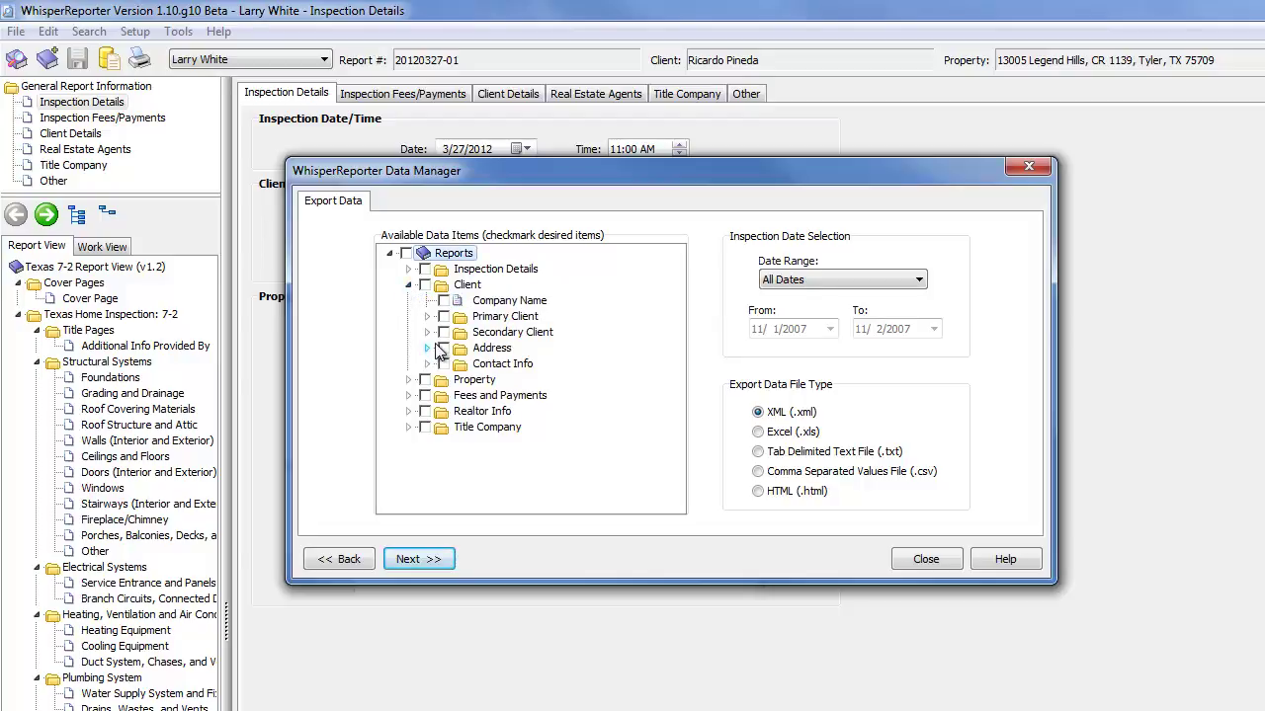
left_click(427, 316)
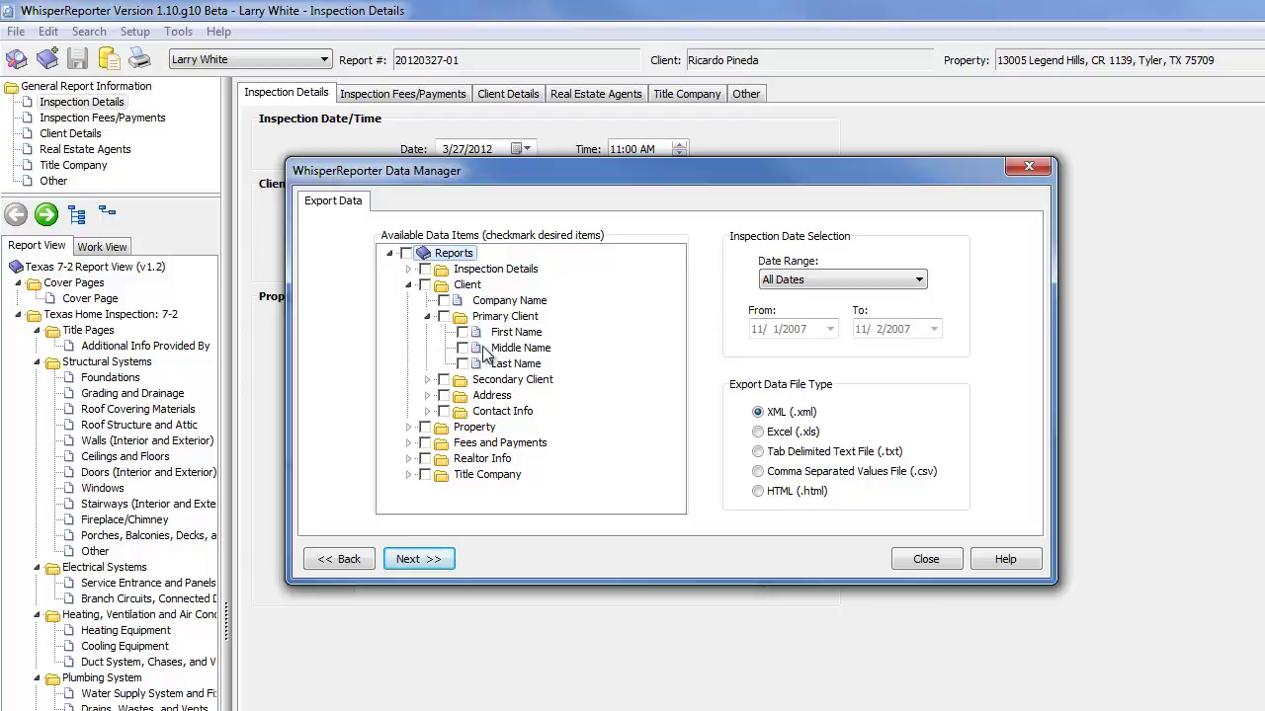
left_click(443, 316)
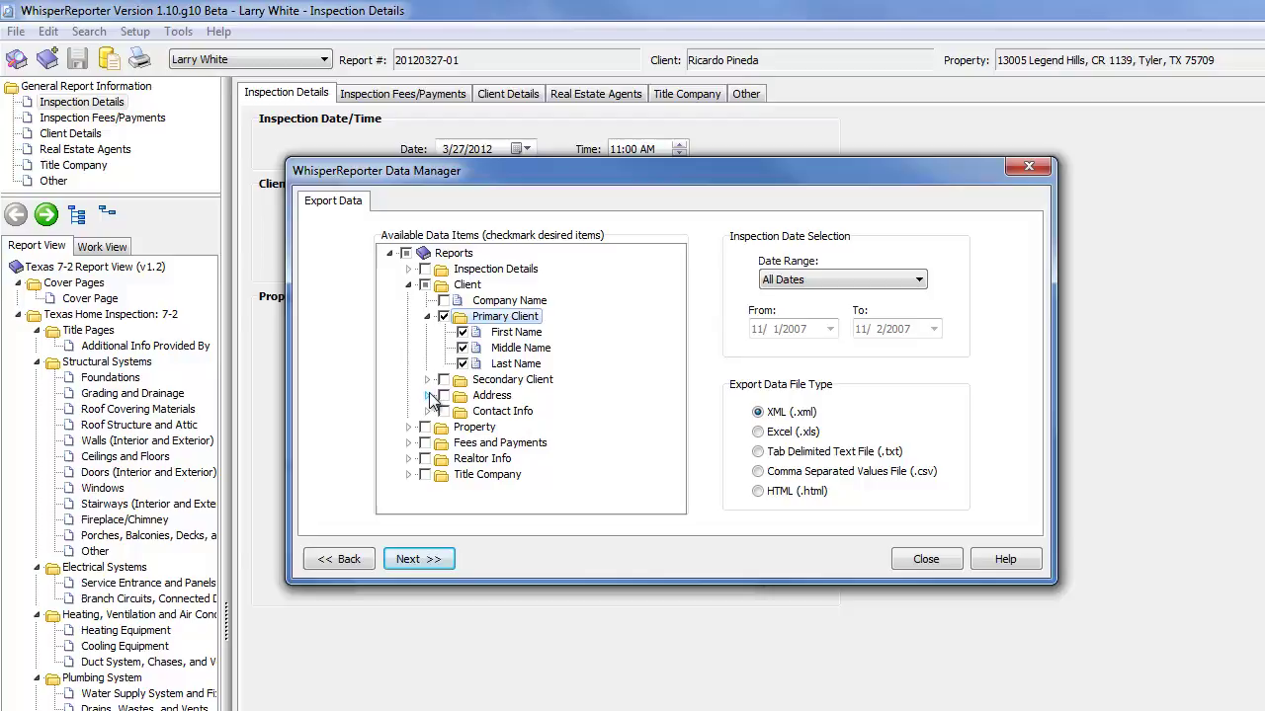
- Include the complete Address group of the Property data in the export and expand it to show its fields
left_click(408, 427)
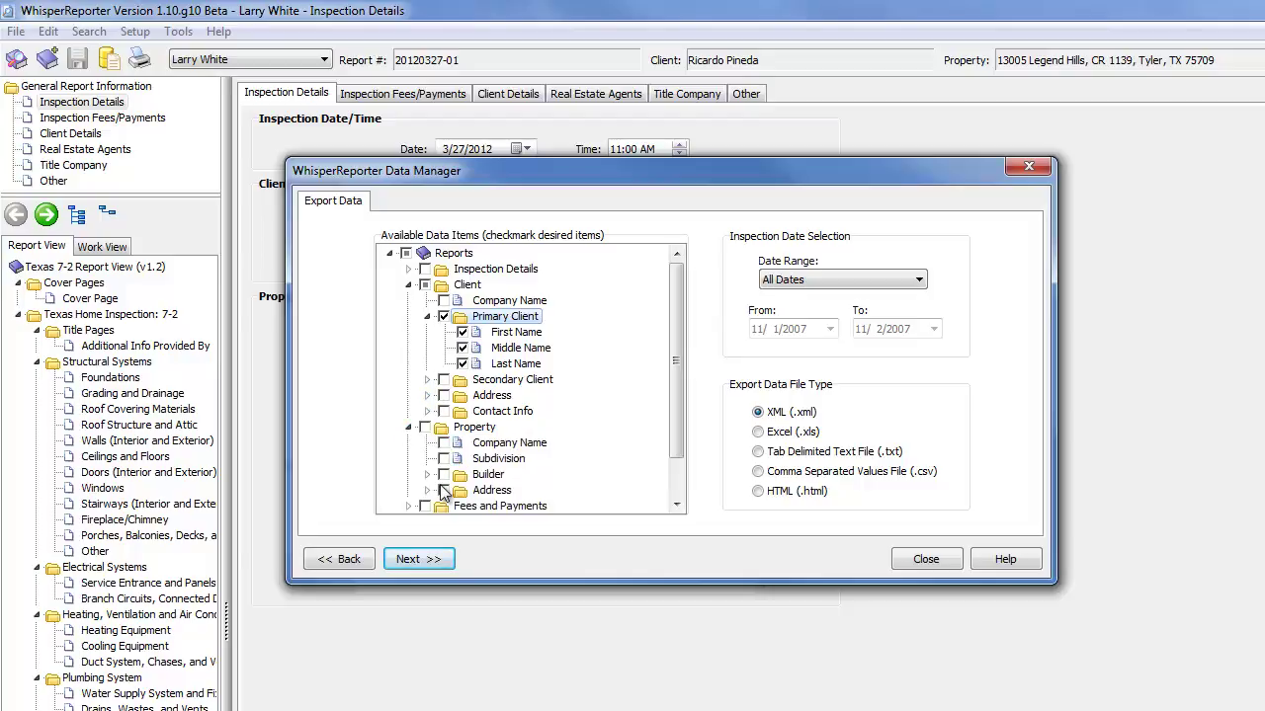
left_click(444, 490)
scroll(674, 424, "down", 1)
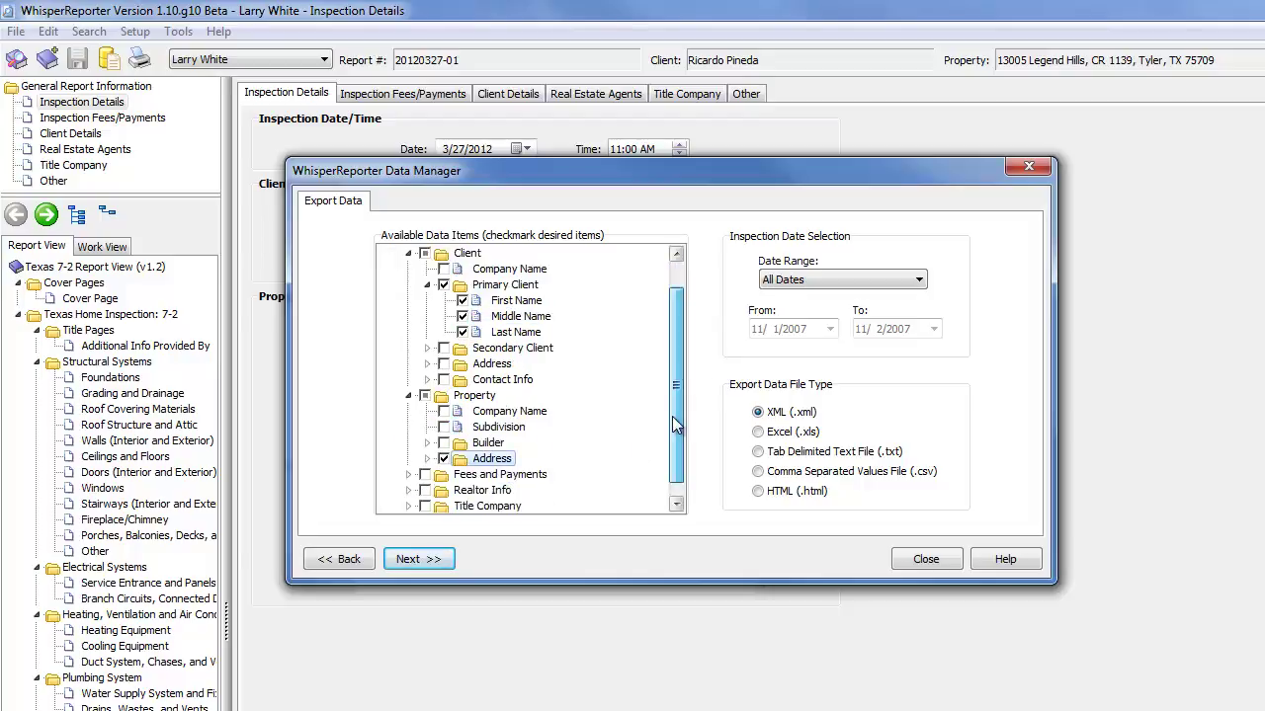
left_click(427, 458)
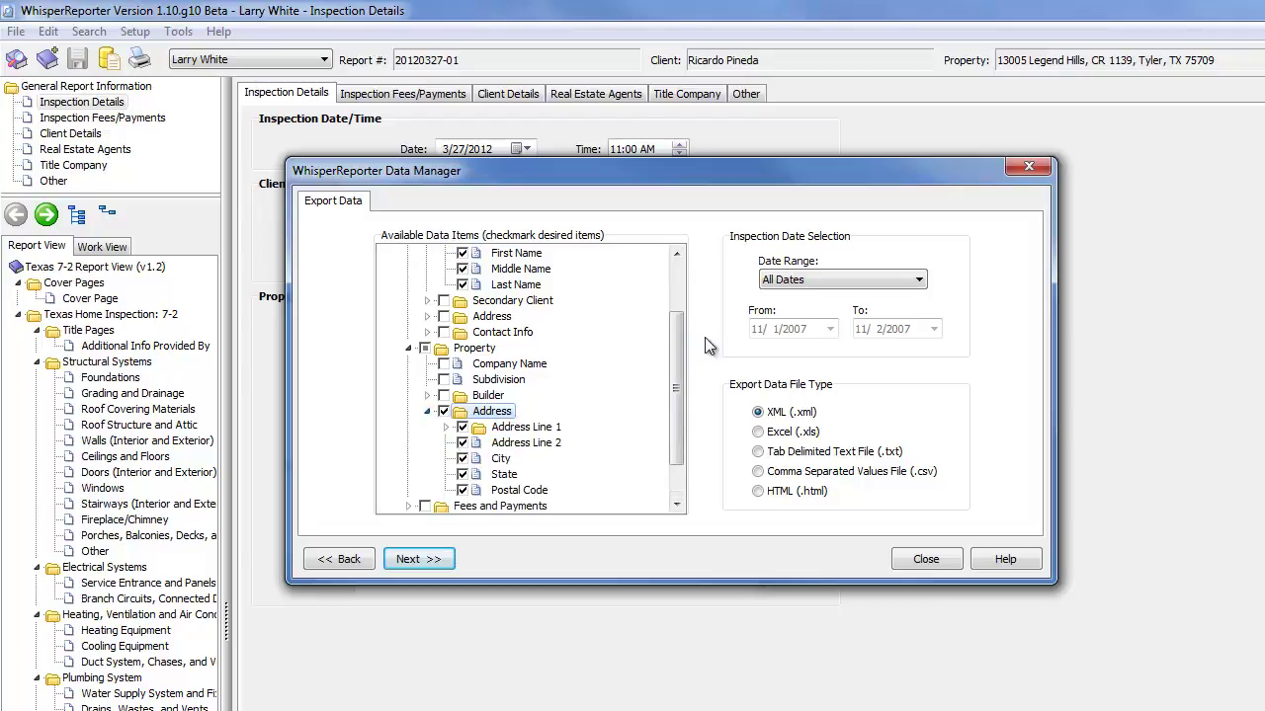
- Include the Service Fees group under Fees and Payments in the export and expand its fields
scroll(677, 414, "down", 1)
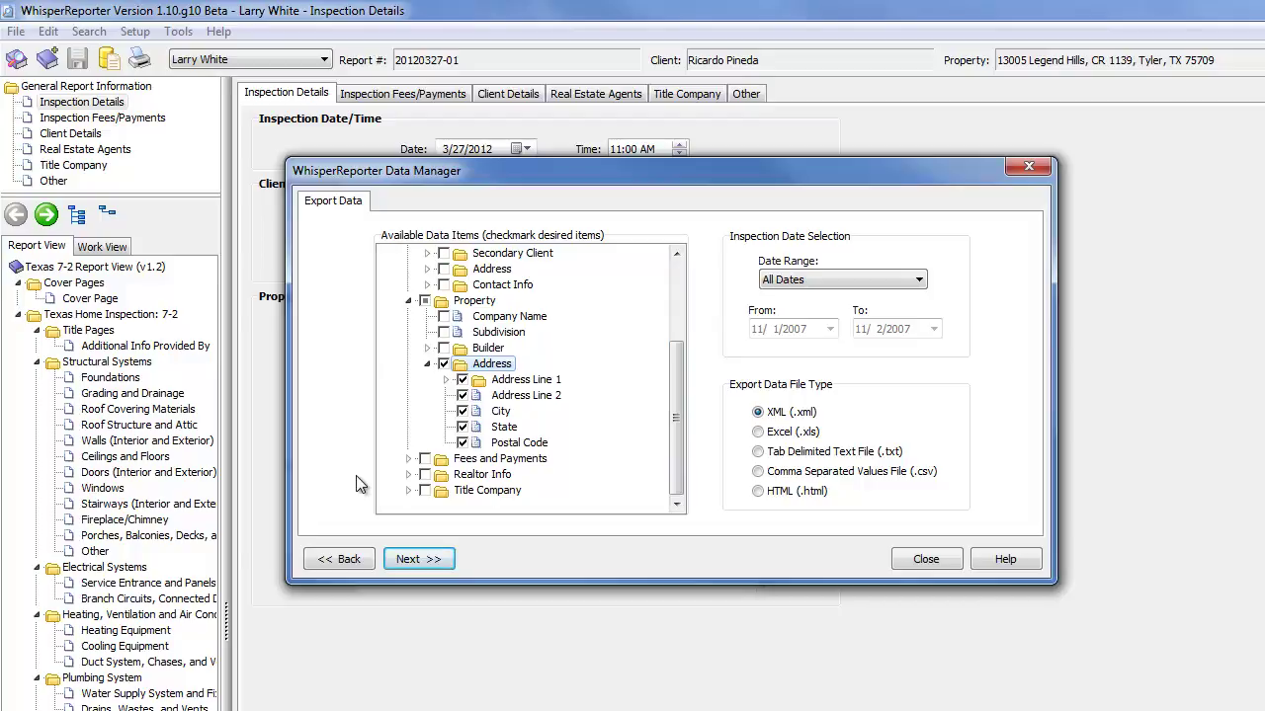
left_click(408, 459)
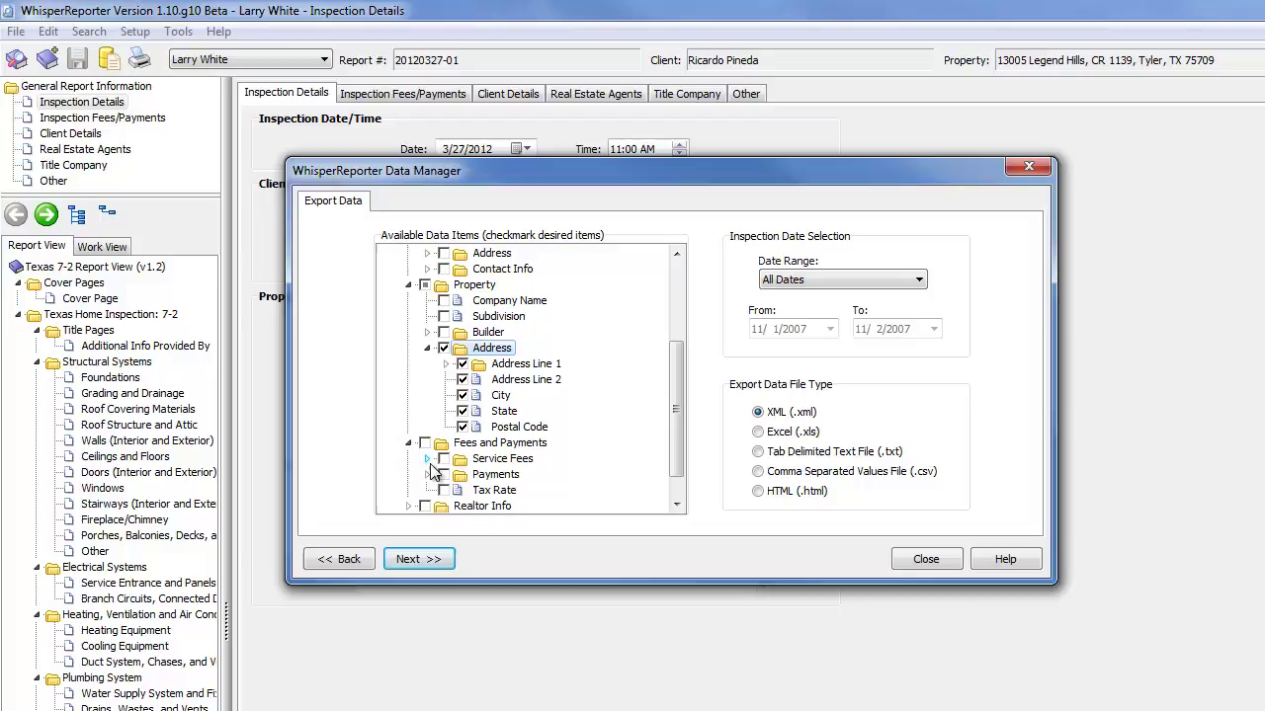
left_click(444, 459)
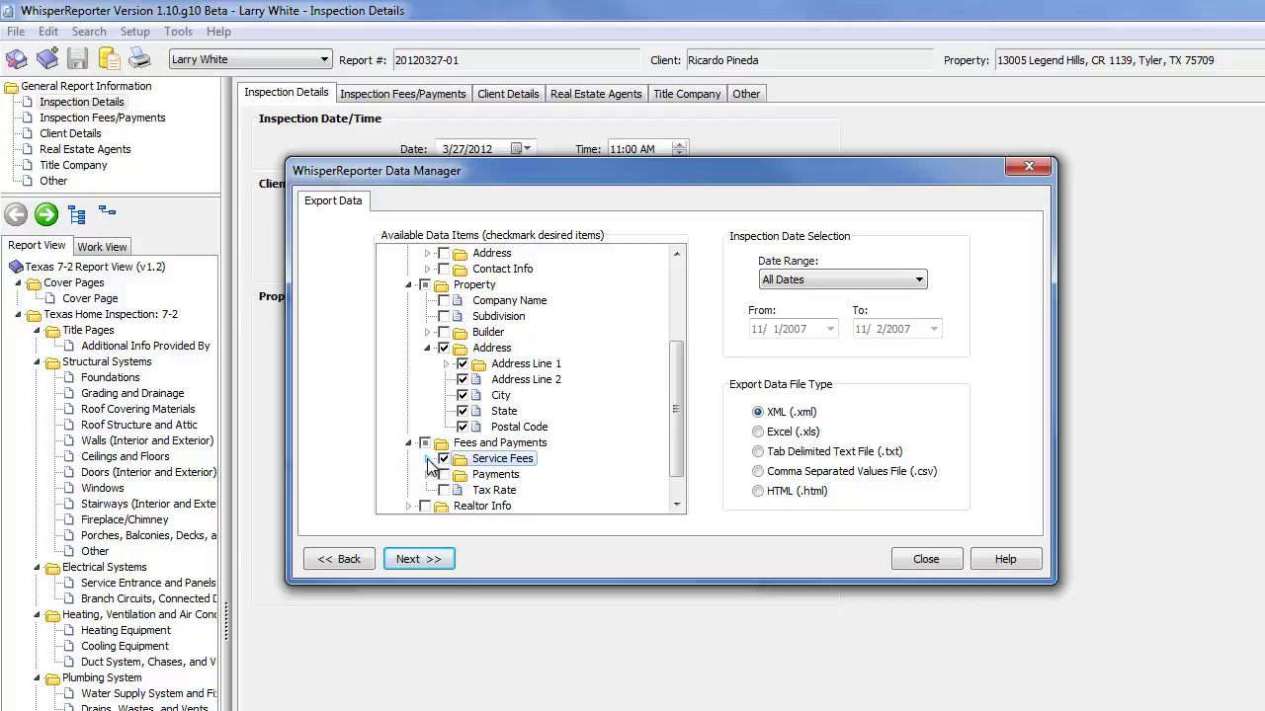
left_click(427, 458)
- Include the Buyer group under Realtor Info in the export data
scroll(682, 410, "down", 2)
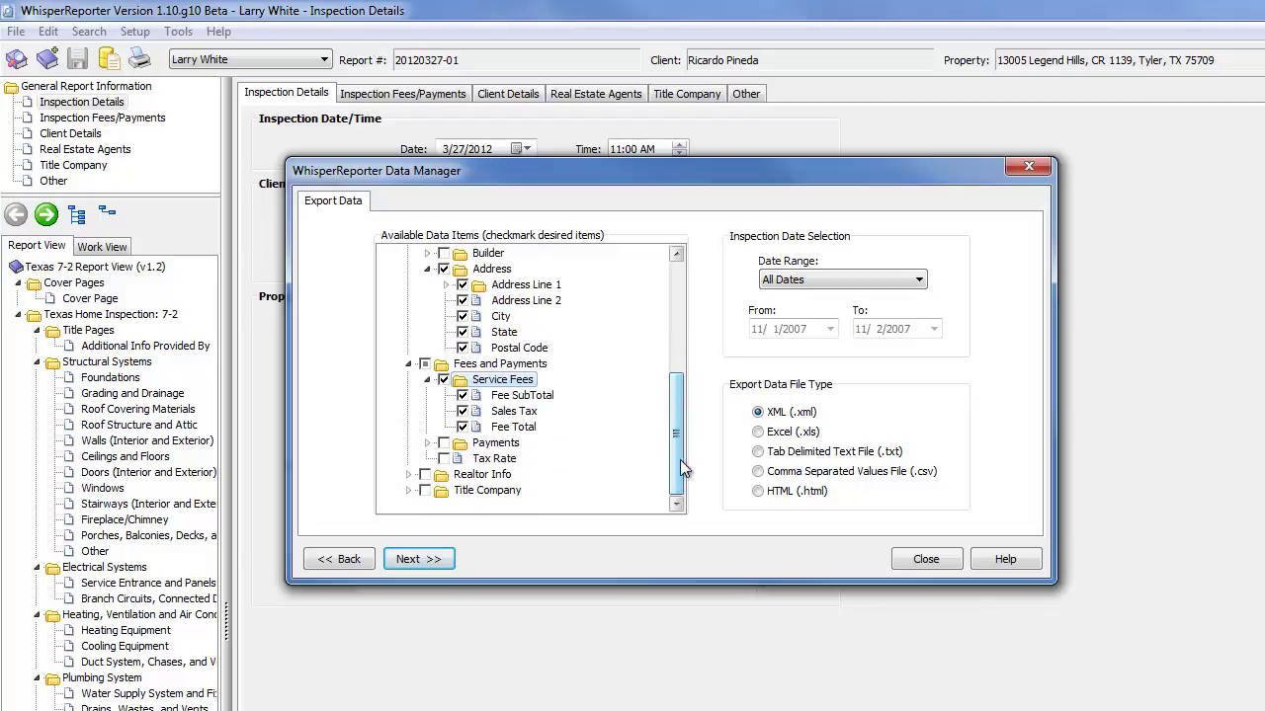
left_click(408, 474)
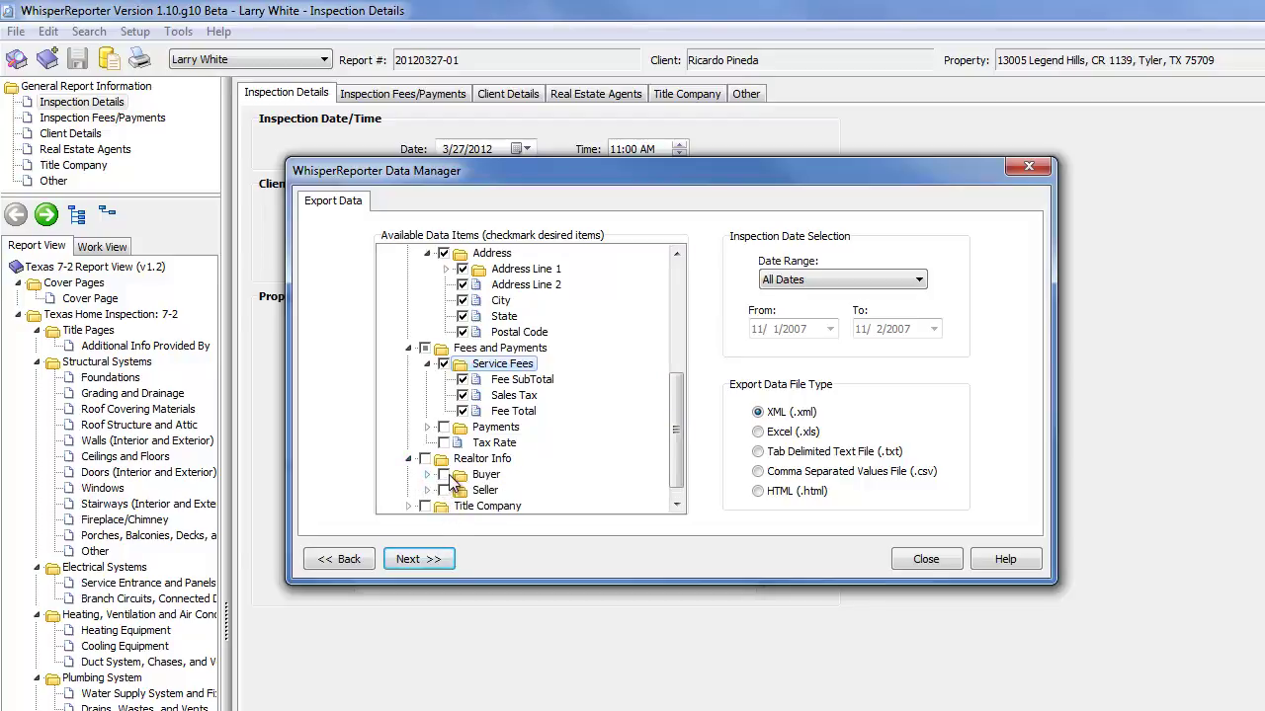
left_click(440, 475)
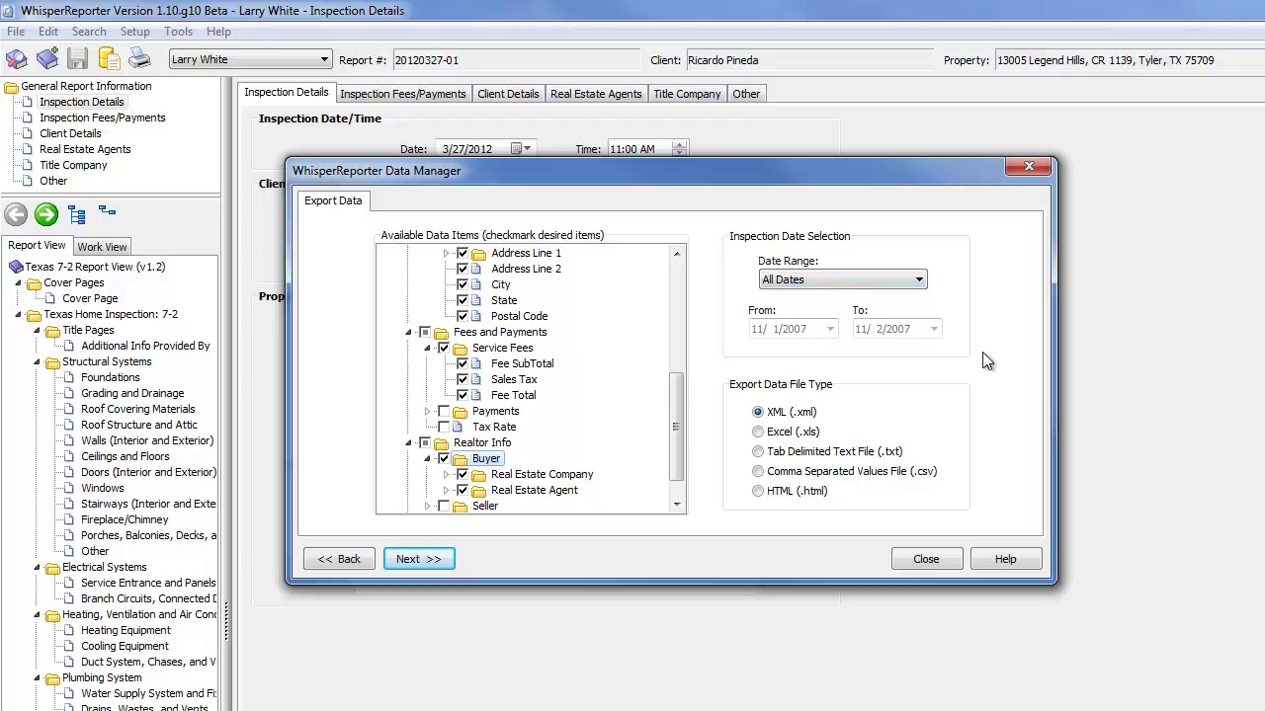
- Check the inspection date range options, set the export file type to Excel (.xls) and proceed to the export file selection
left_click(916, 285)
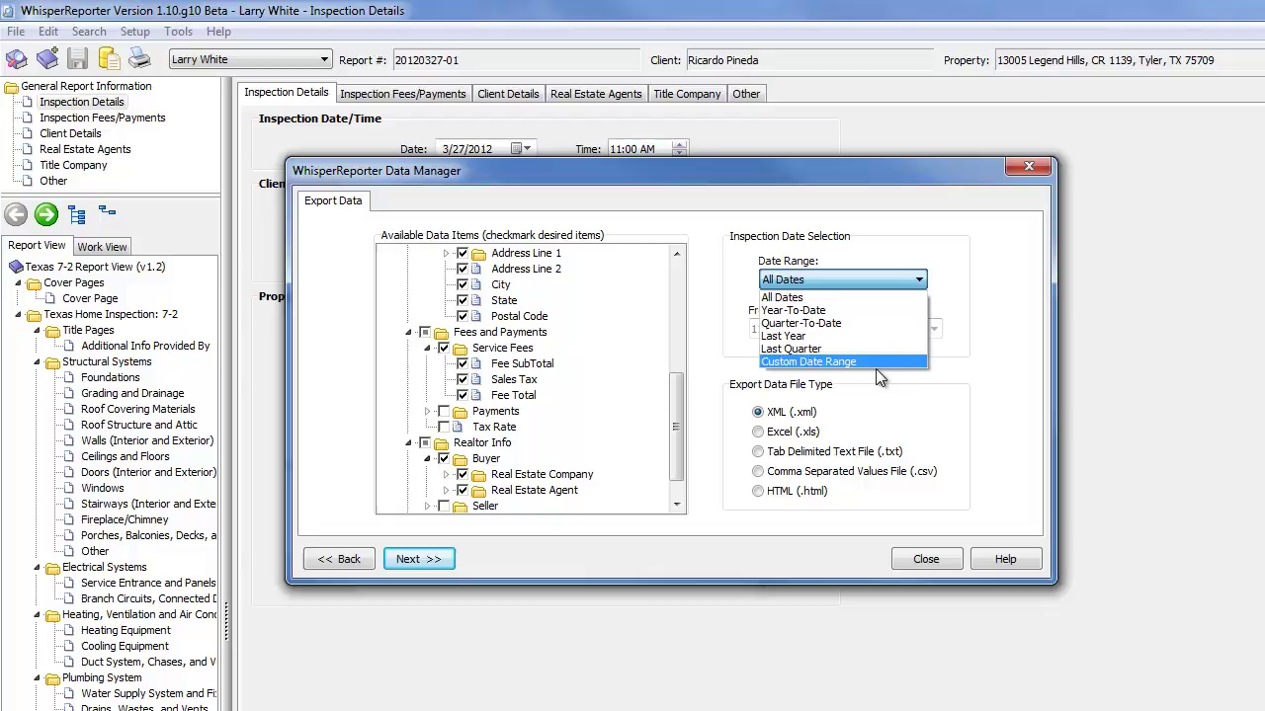
left_click(739, 379)
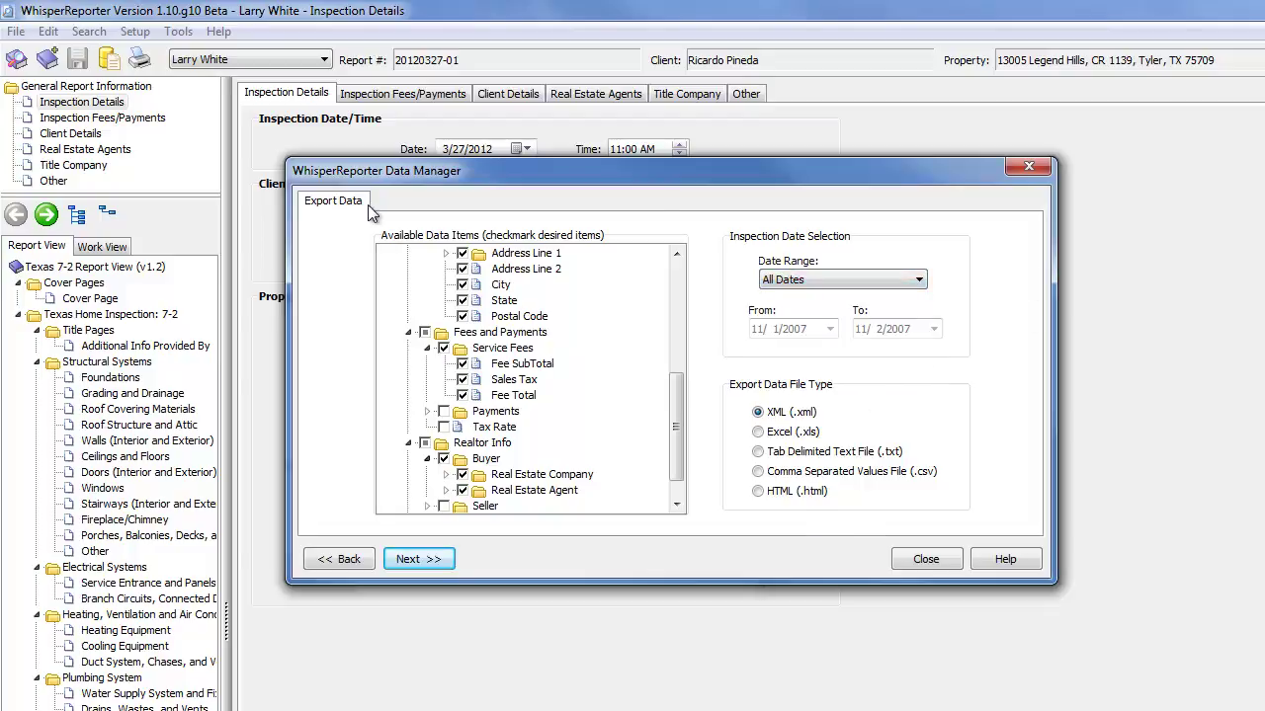
left_click(770, 433)
left_click(410, 559)
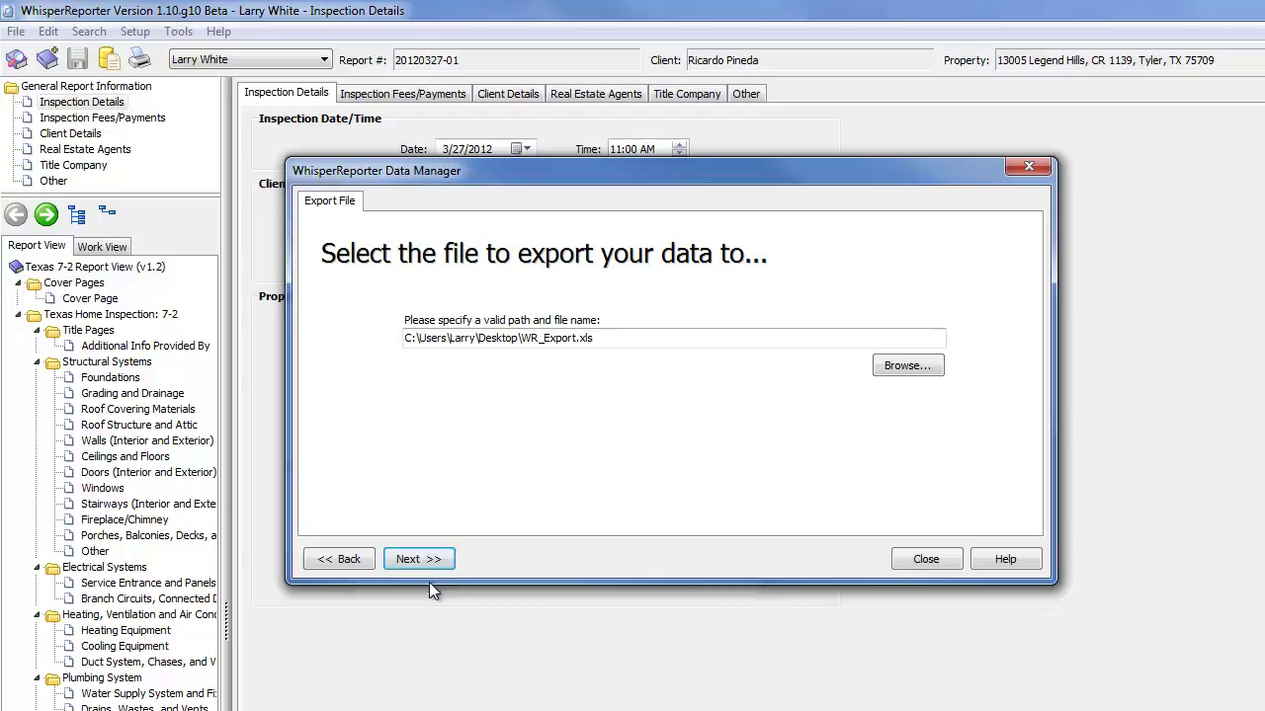
- Export the selected data to WR_Export.xls on the desktop and close the Data Manager
left_click(442, 561)
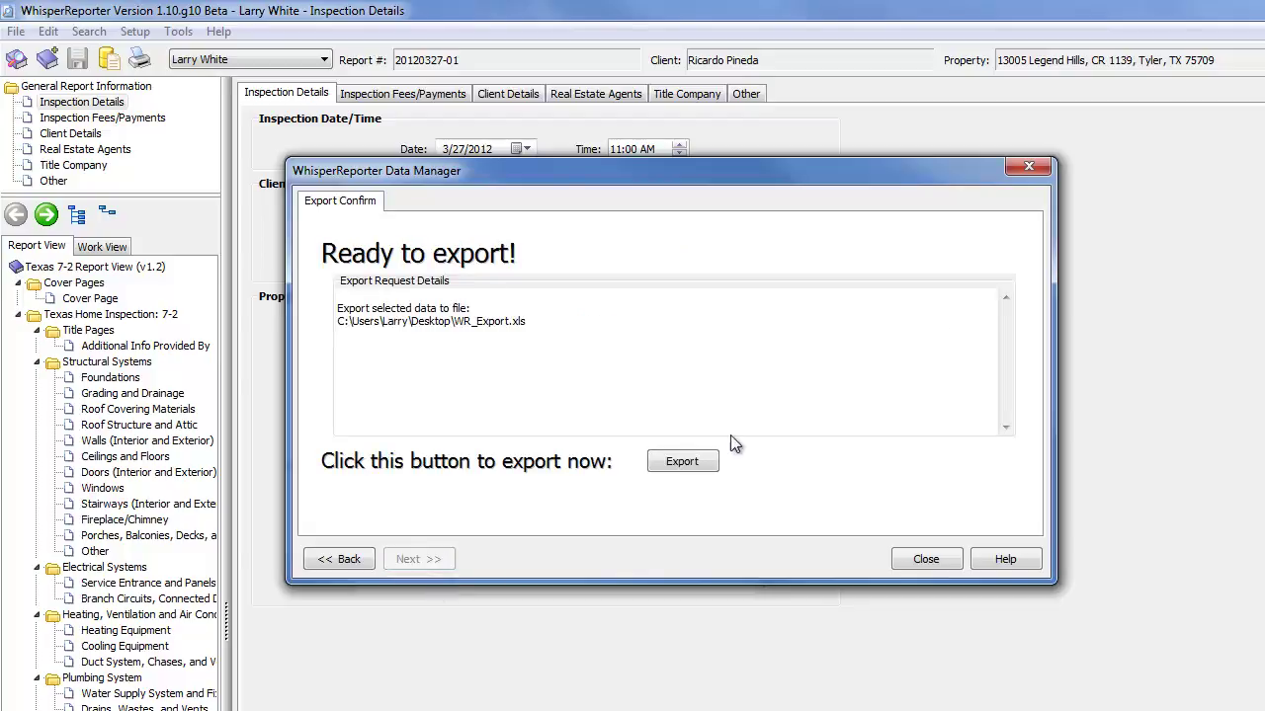
left_click(712, 463)
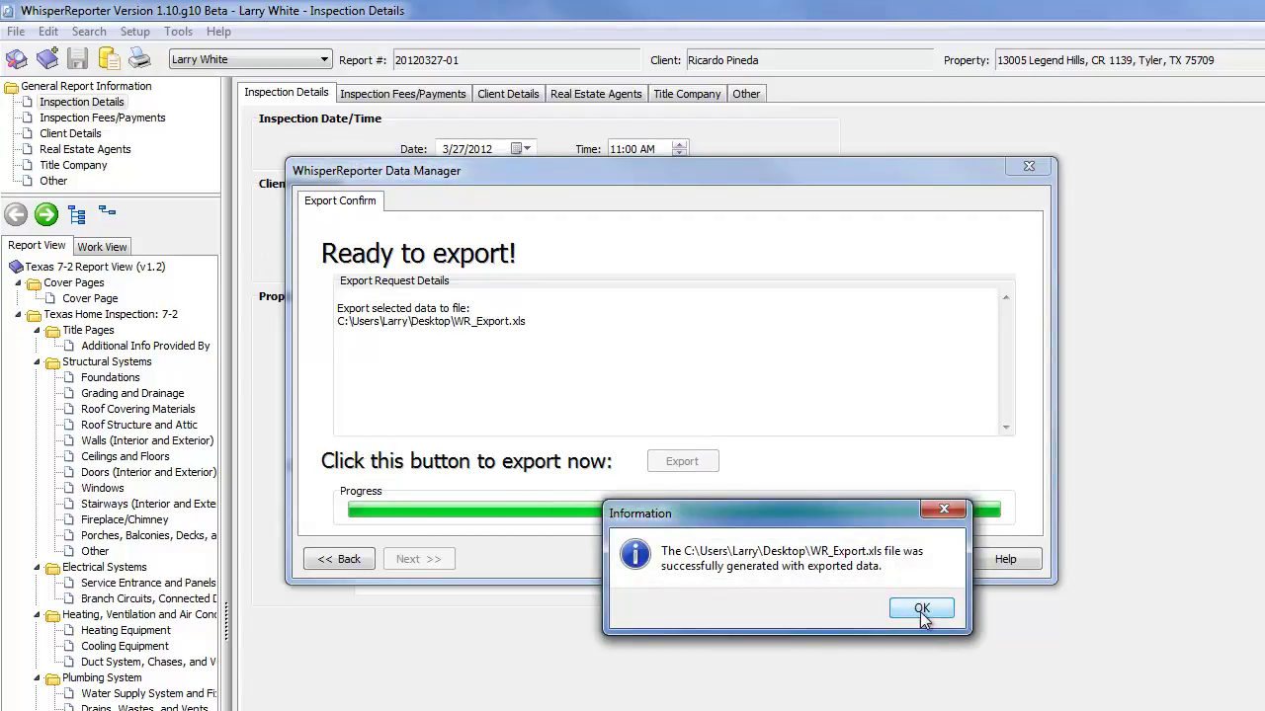
left_click(920, 610)
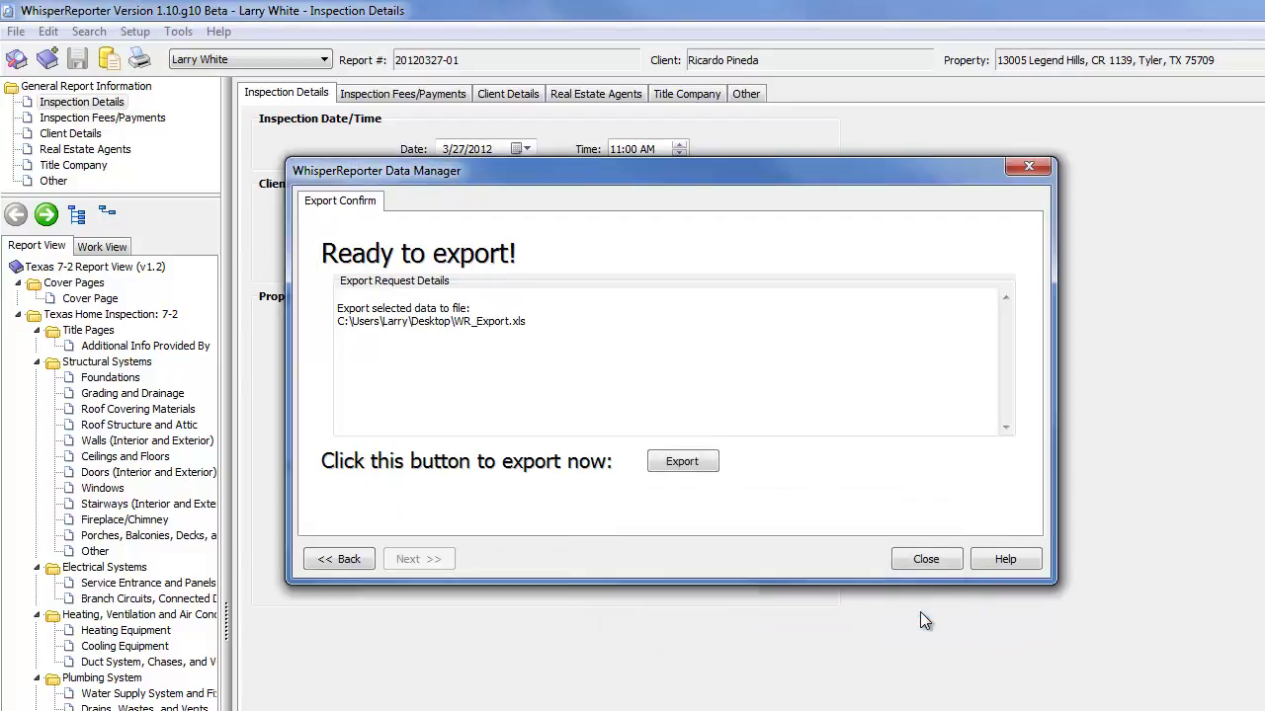
left_click(926, 559)
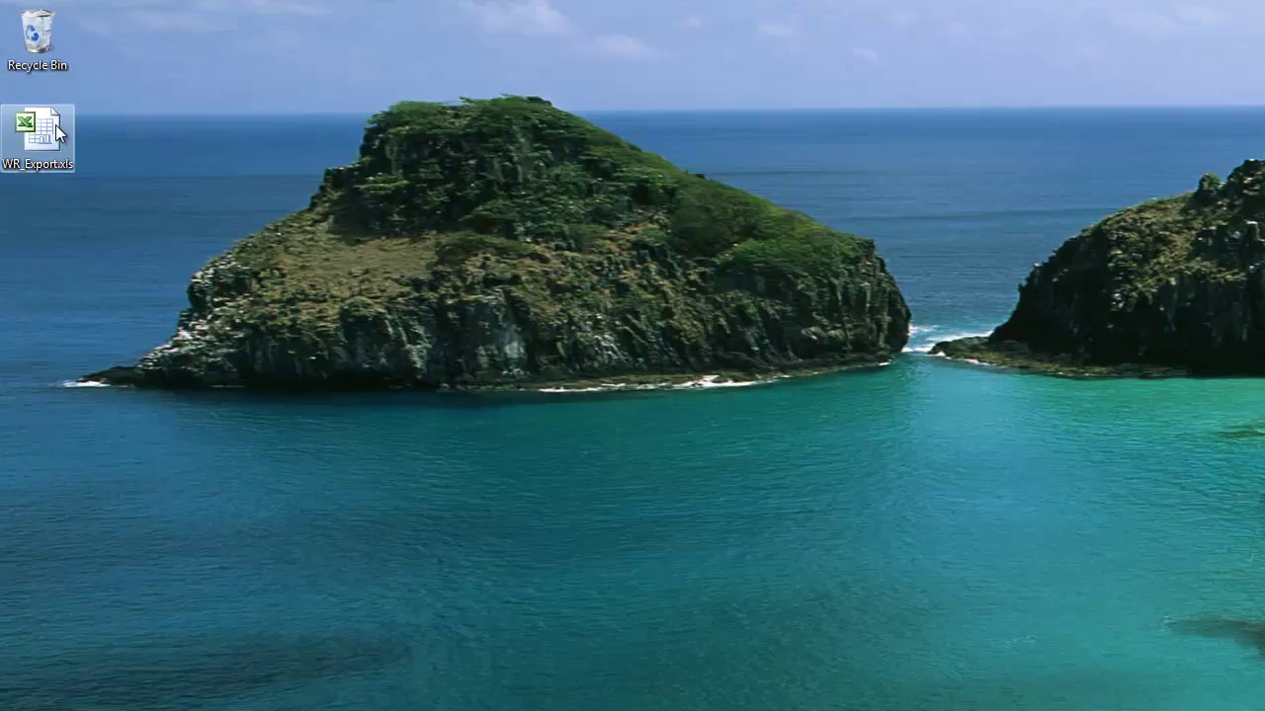
- Open WR_Export.xls from the desktop in Excel and look through the exported report, client, property address and fee rows
left_click(39, 129)
double_click(39, 130)
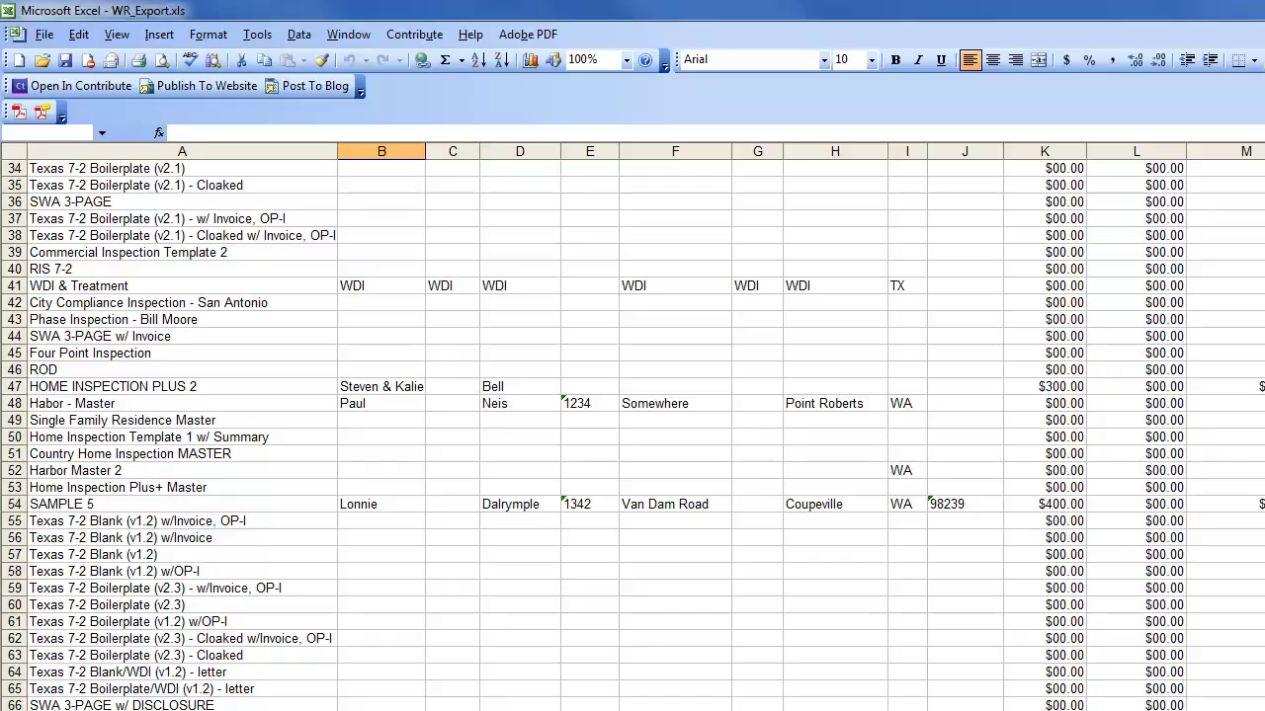
scroll(633, 425, "up", 9)
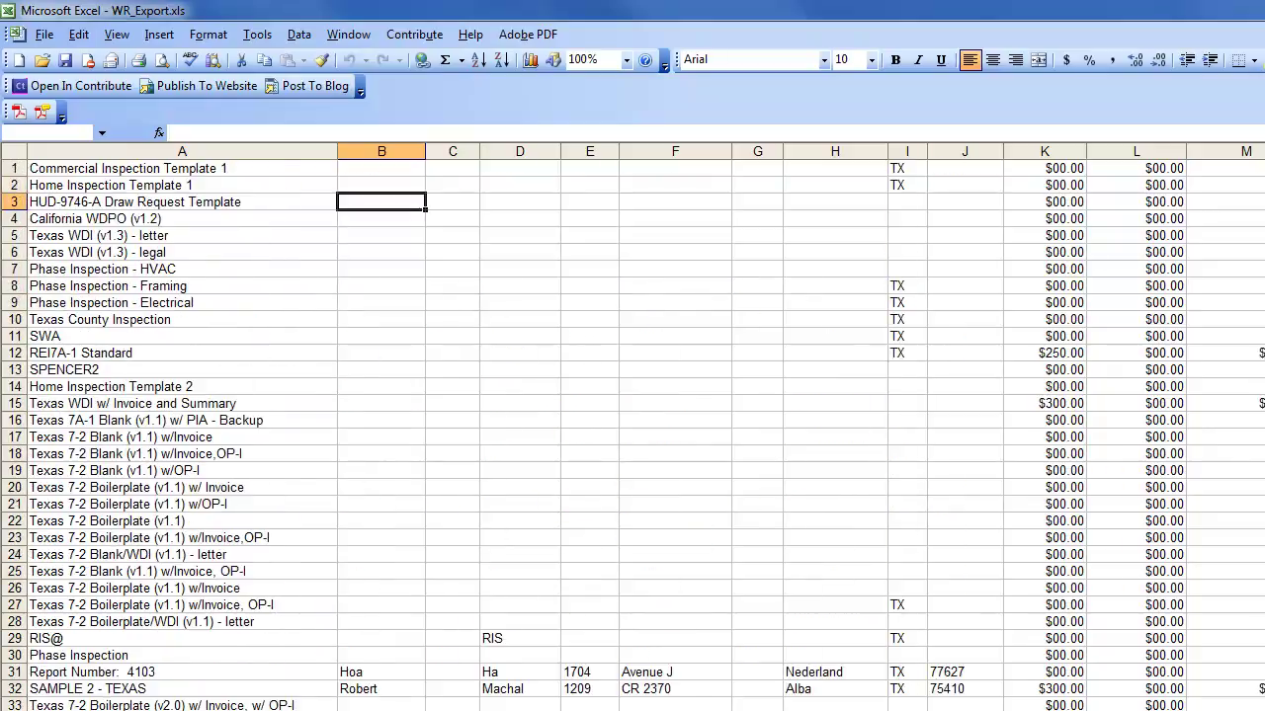
scroll(632, 434, "down", 19)
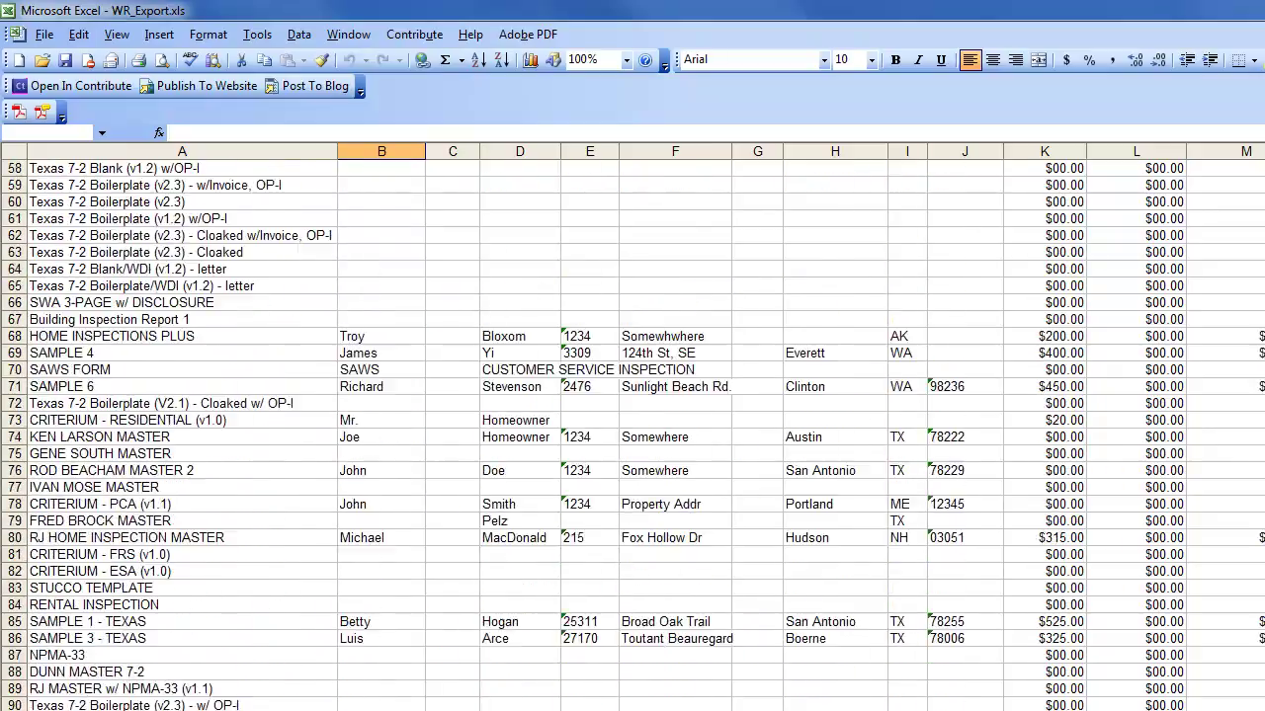
scroll(633, 435, "down", 3)
scroll(632, 435, "up", 5)
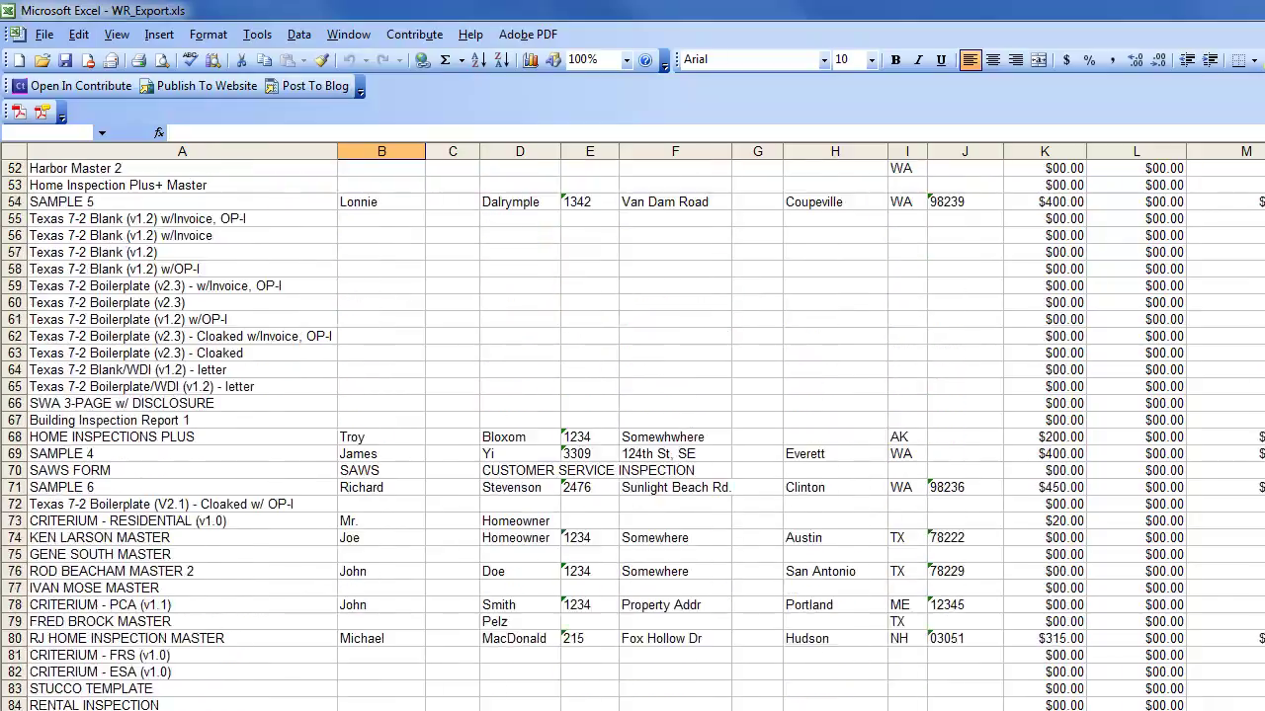
scroll(632, 434, "up", 17)
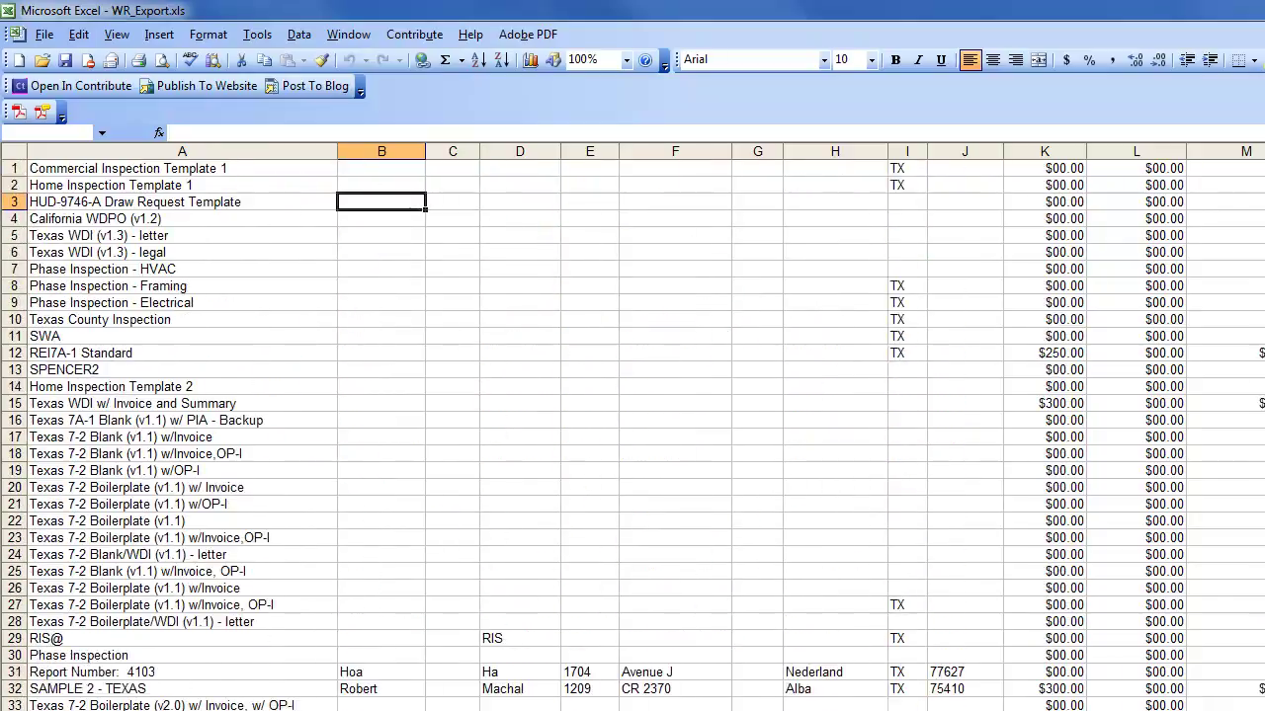
scroll(632, 434, "down", 10)
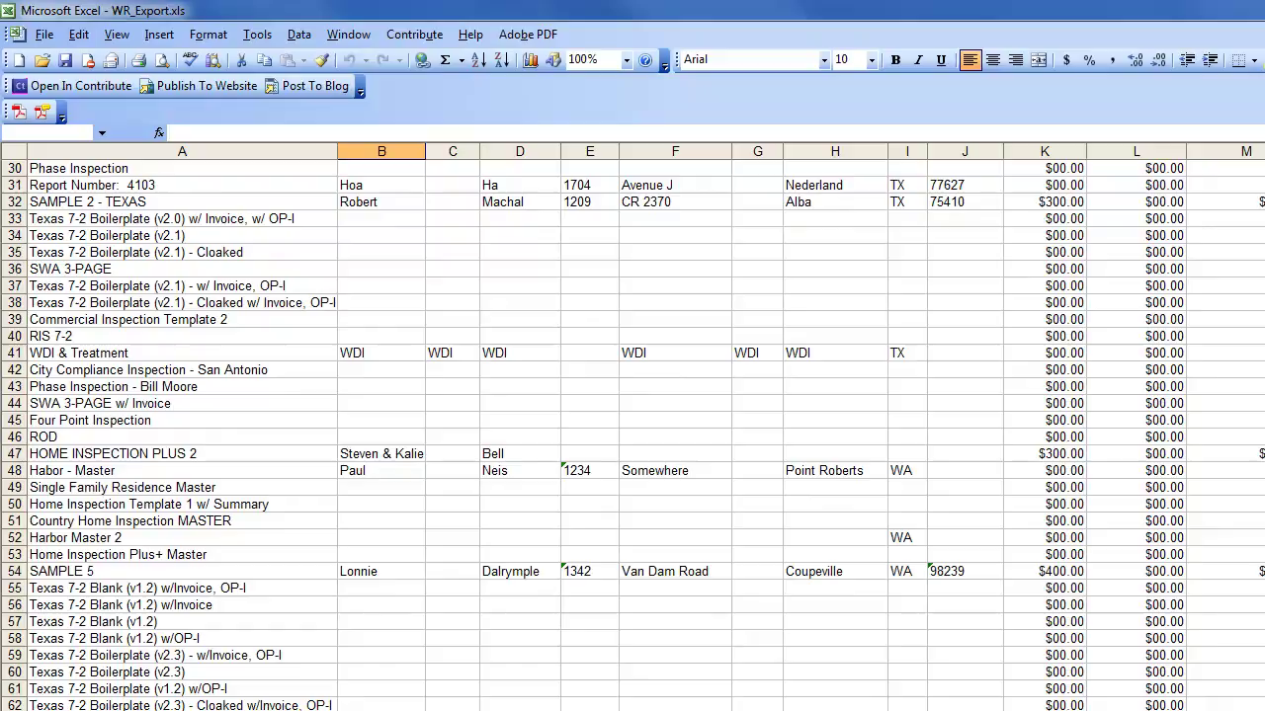
scroll(632, 435, "down", 11)
scroll(632, 435, "up", 2)
scroll(632, 434, "up", 19)
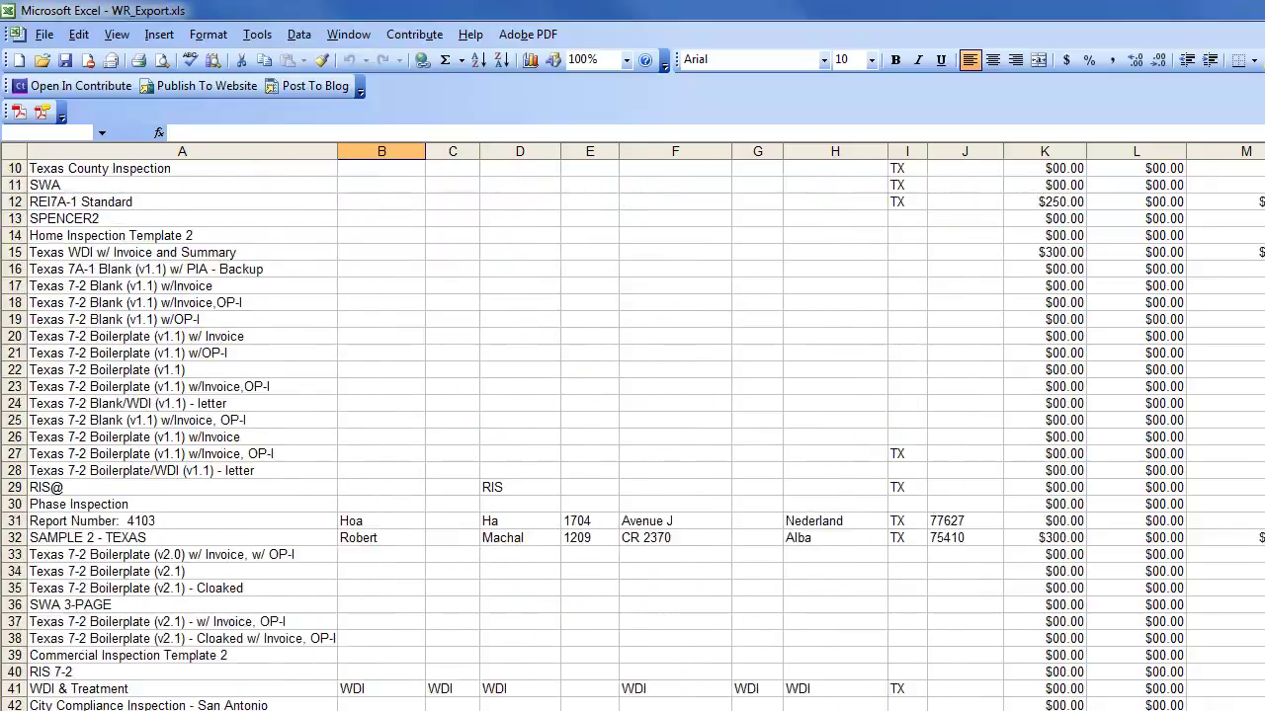